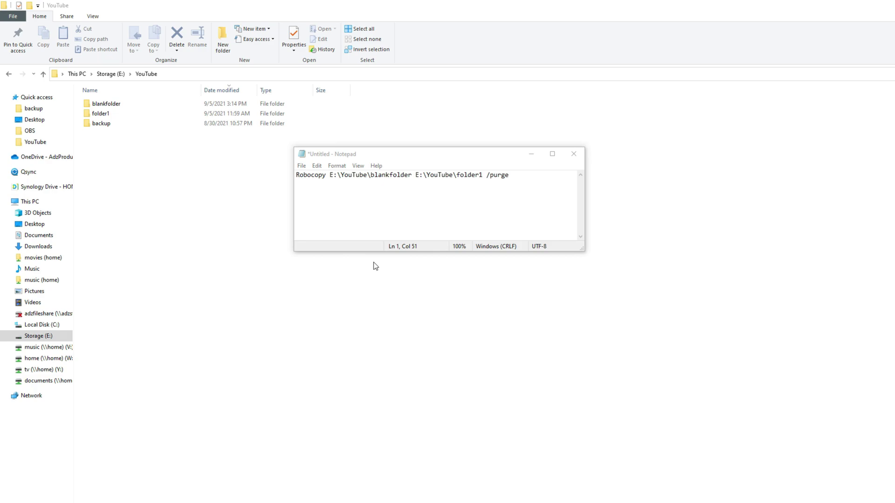
- Minimize Notepad and verify blankfolder is empty and folder1 holds its video files
click(538, 157)
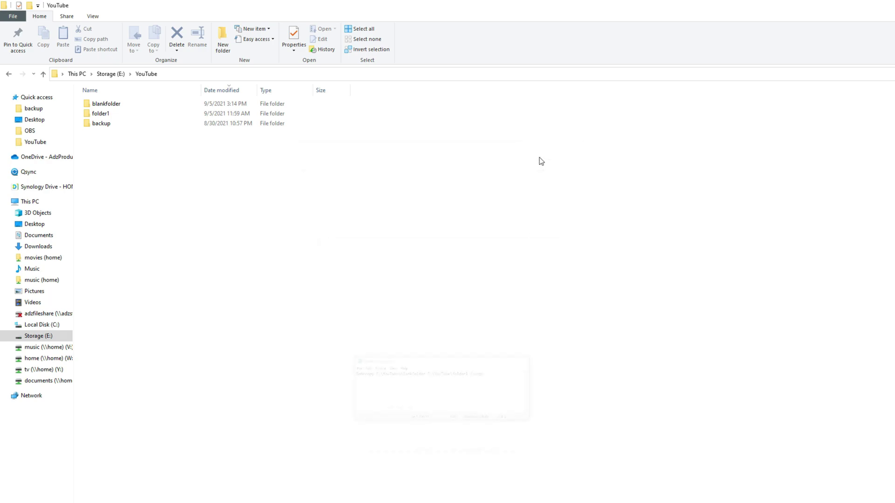
double_click(140, 103)
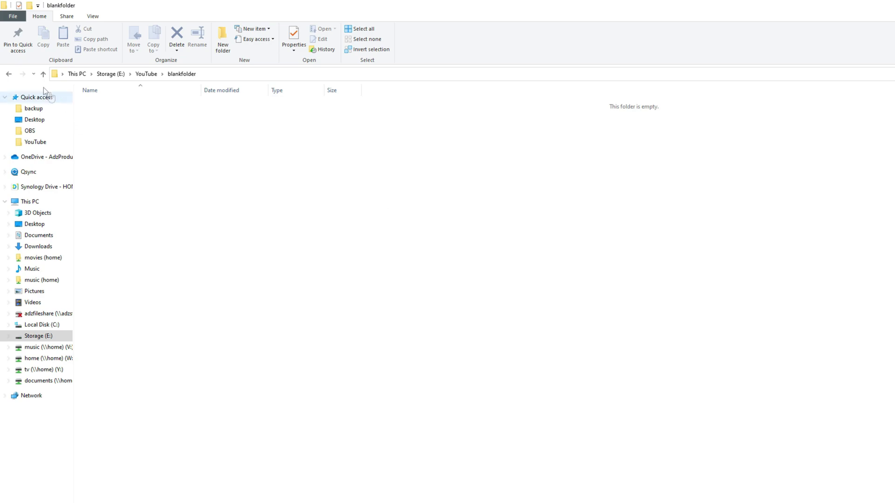
click(9, 75)
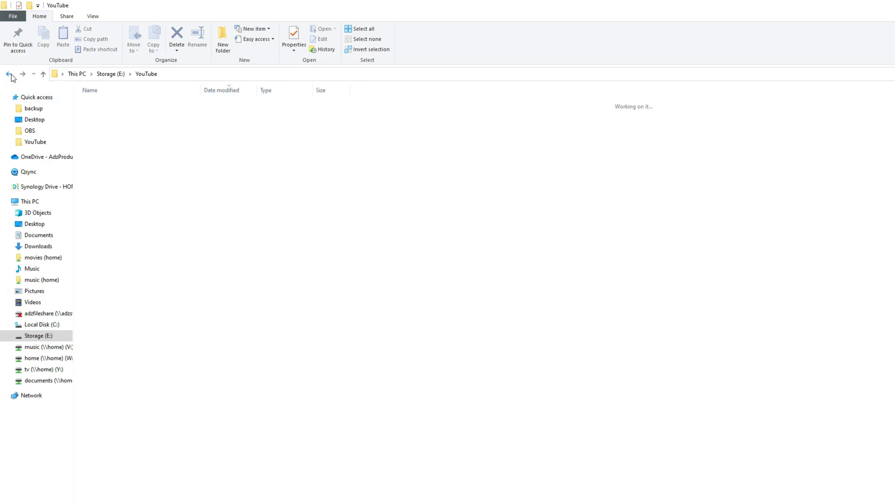
double_click(147, 114)
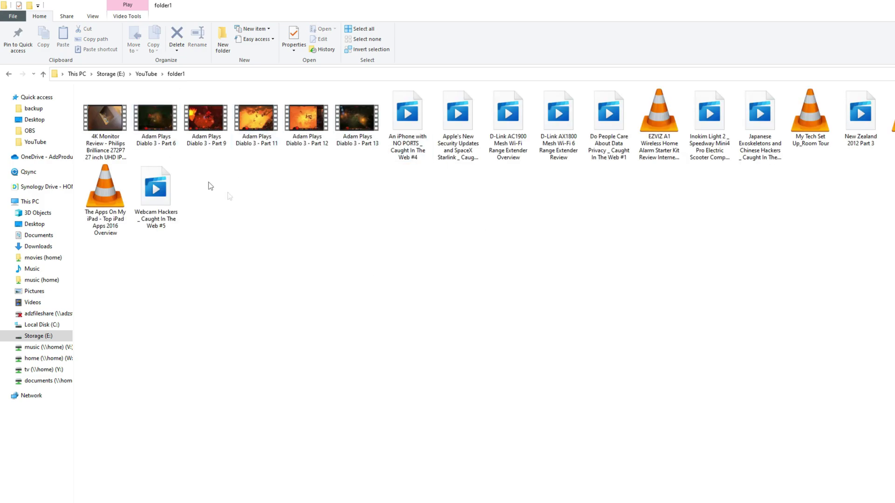
click(10, 74)
key(super+s)
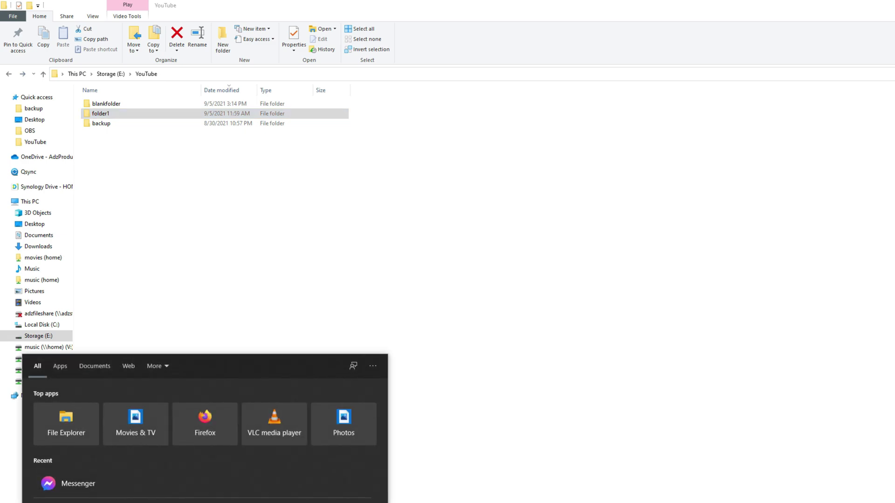
text(cmd)
- Launch Command Prompt as administrator, centre its window and bring the Notepad draft back
right_click(139, 407)
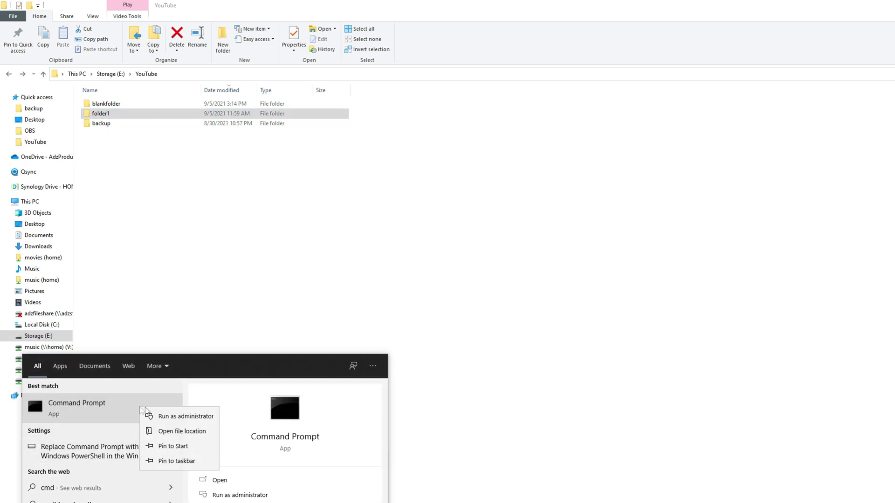
click(168, 417)
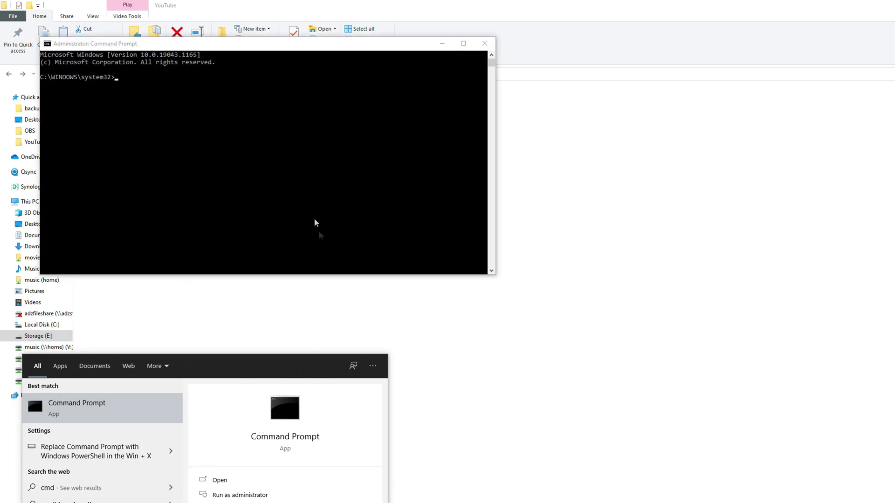
drag(254, 42, 416, 160)
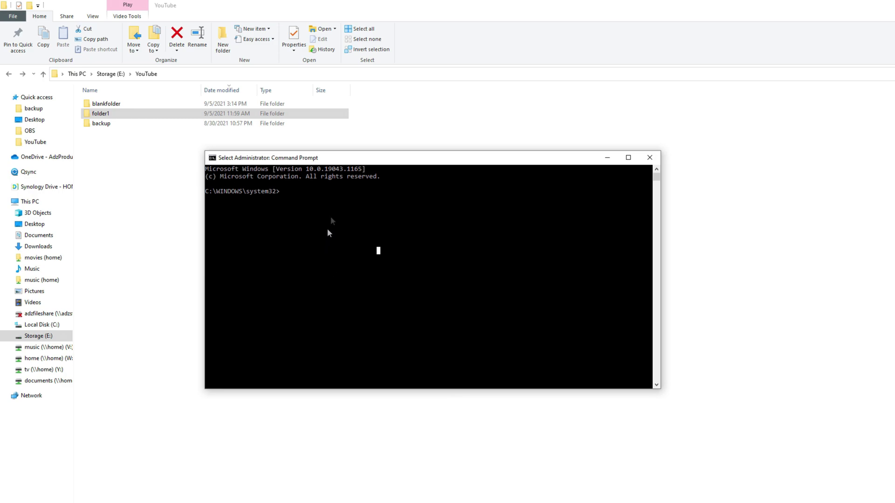
key(Escape)
key(alt+Tab)
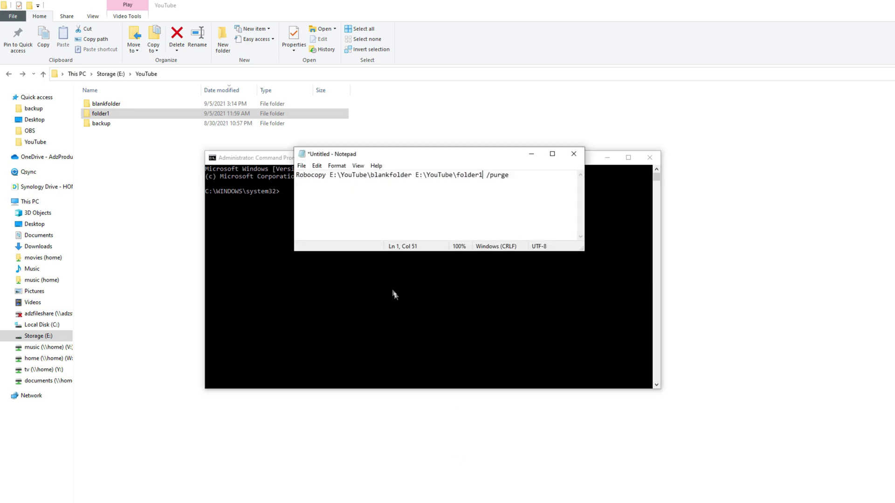
- Copy the Robocopy purge command from the Notepad draft
mouse_move(519, 175)
mouse_down()
mouse_move(345, 176)
mouse_move(410, 242)
mouse_up()
click(442, 310)
drag(555, 262, 341, 261)
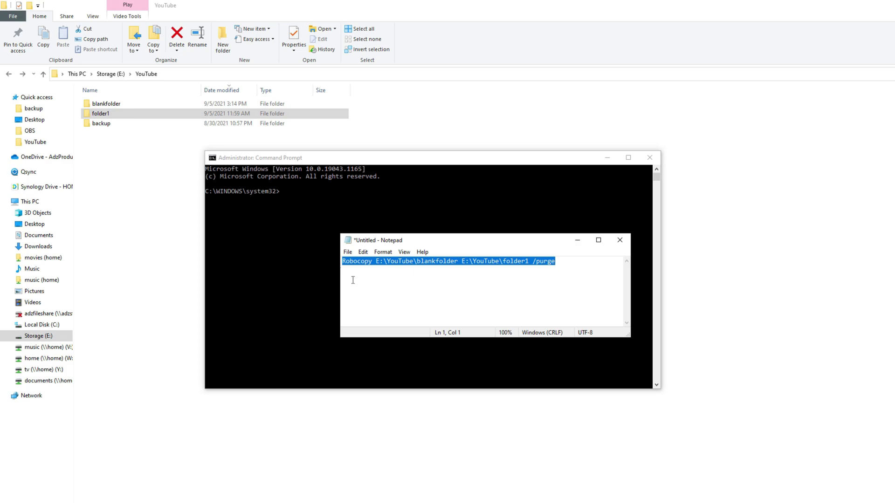
click(595, 268)
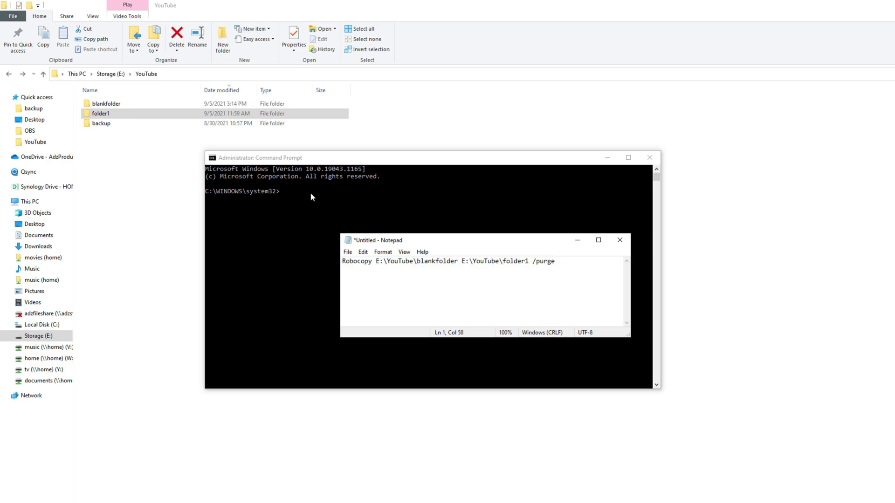
- Paste the purge command into the administrator console and run it
click(311, 196)
right_click(311, 196)
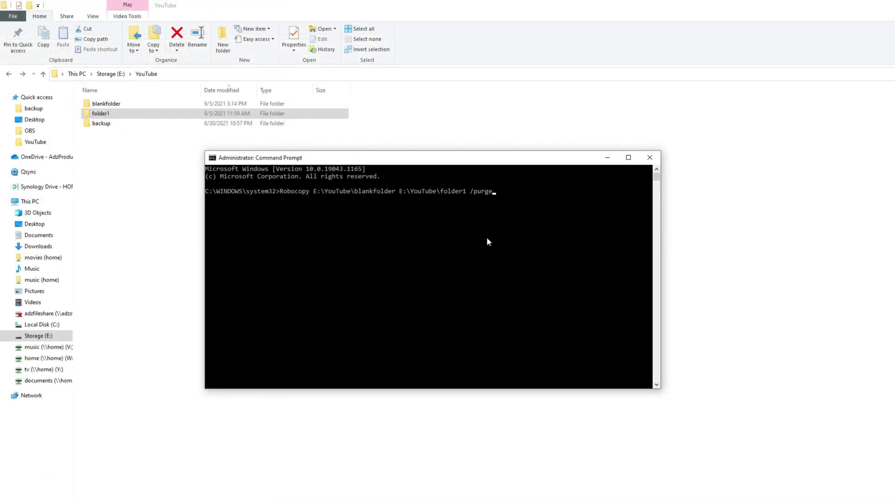
key(Return)
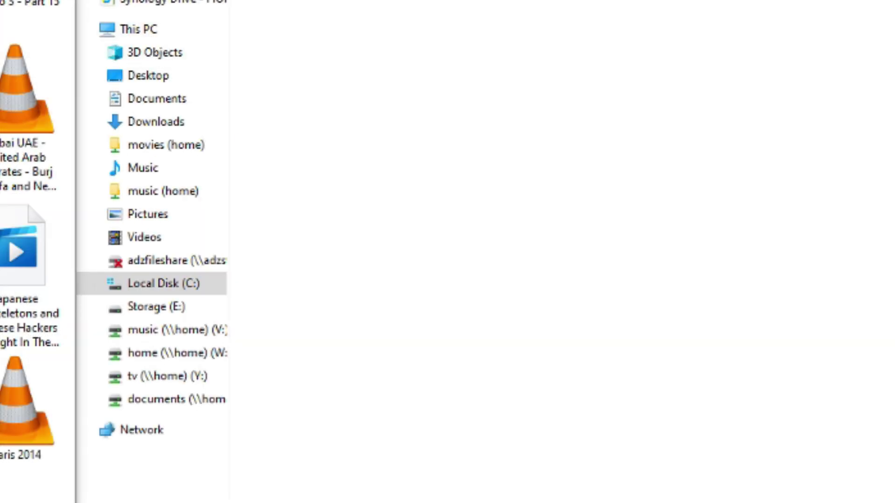
key(ctrl+plus)
key(ctrl+plus)
key(ctrl+plus)
- Write 'Robocopy E:\YouTube\folder1 C:\folder2 /E' in Notepad and copy it
click(807, 250)
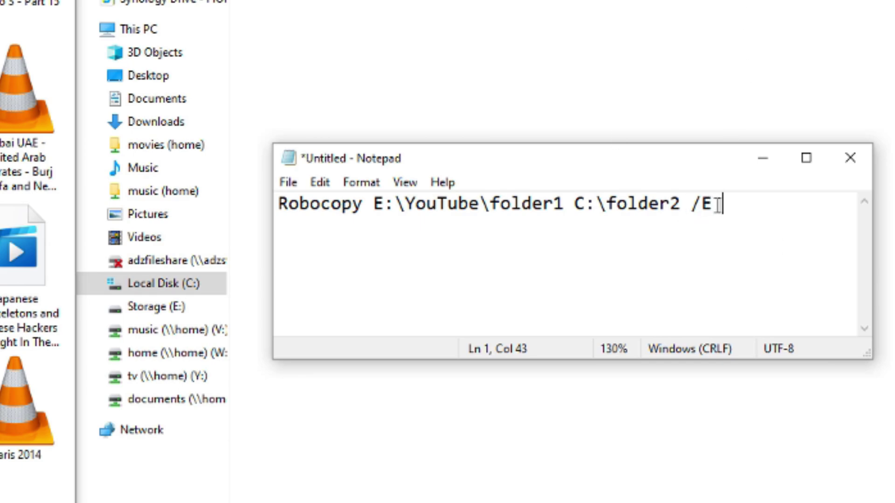
drag(720, 203, 279, 204)
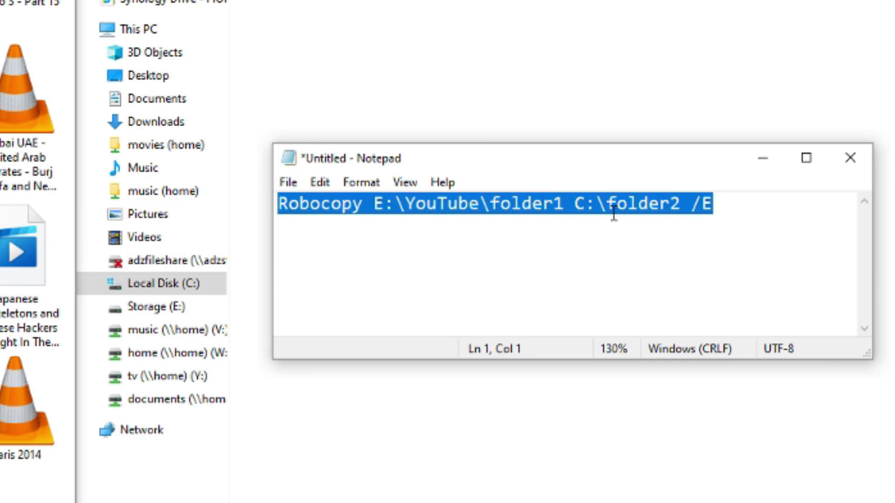
right_click(714, 213)
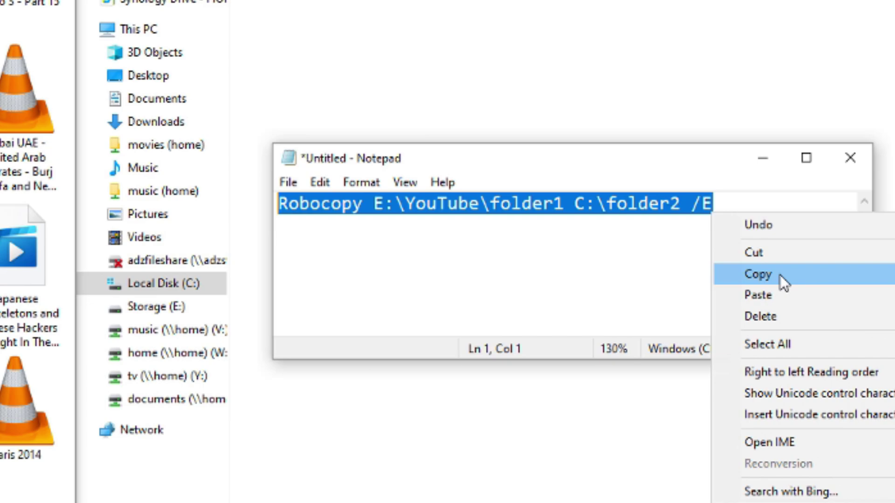
click(782, 280)
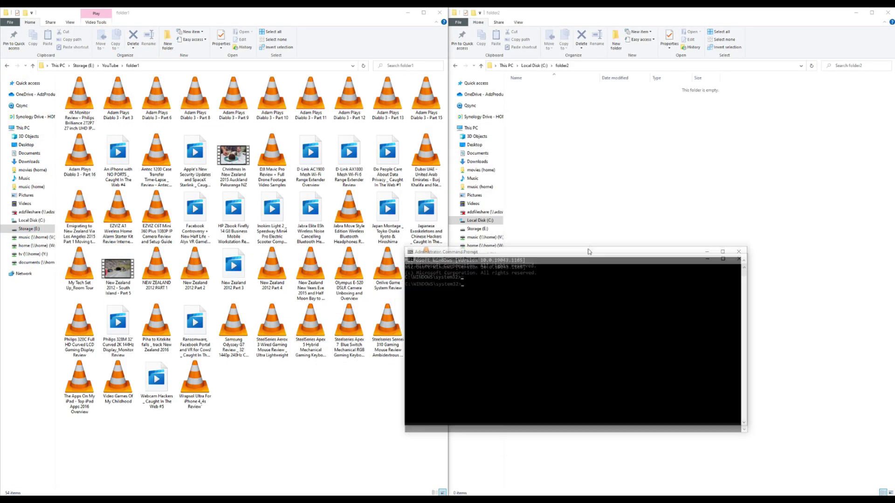
- Move the console right, then paste and run the folder1-to-C:\folder2 Robocopy command
drag(305, 133, 637, 206)
right_click(695, 287)
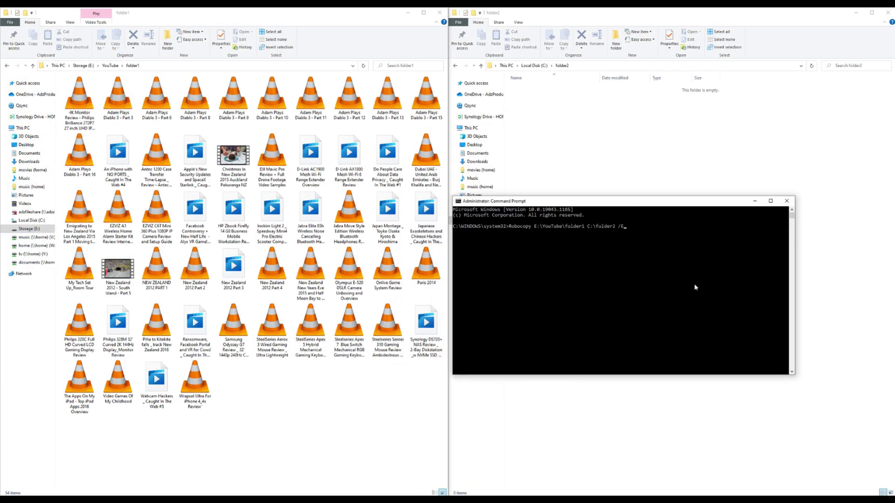
key(Return)
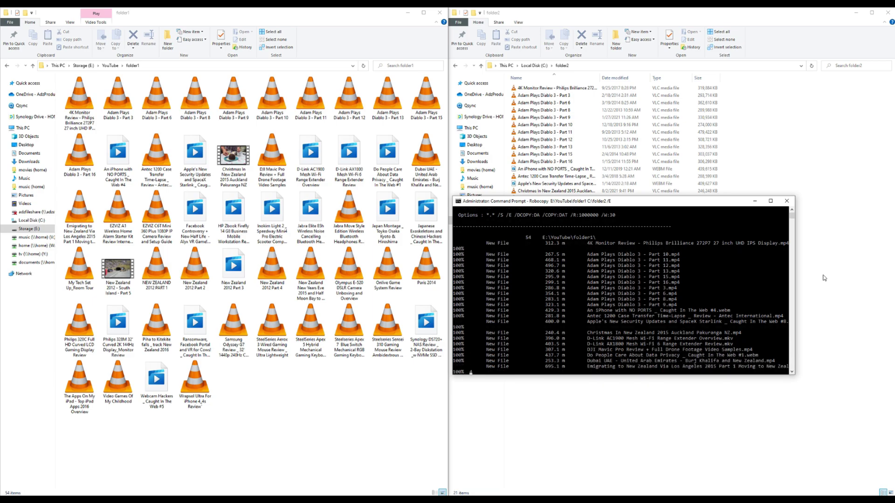
- Move the console down, then over the folder1 window, as videos fill C:\folder2
drag(664, 202, 664, 302)
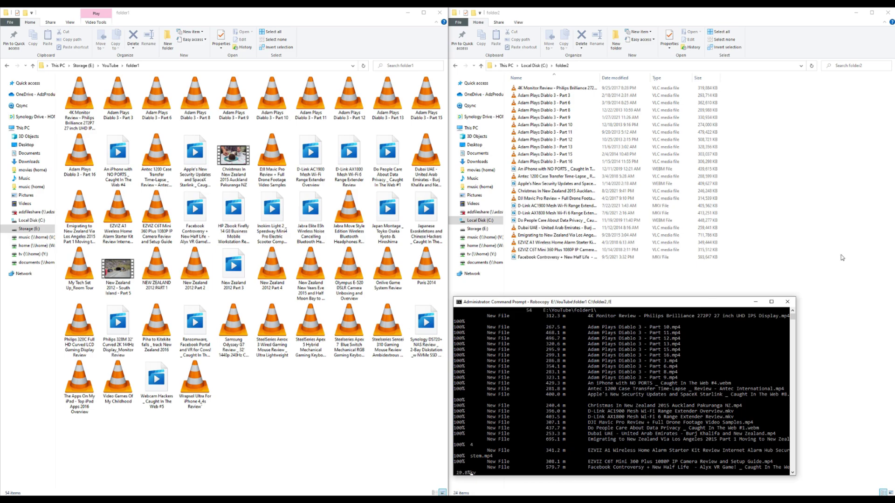
drag(776, 304, 407, 188)
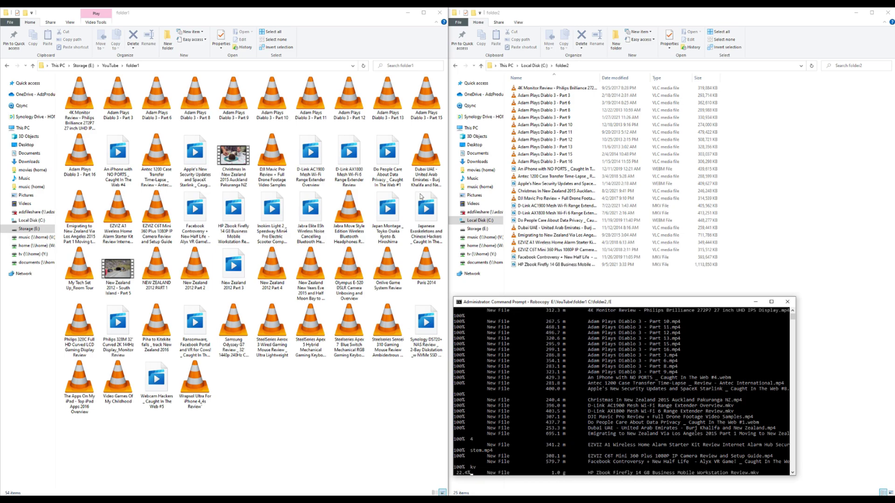